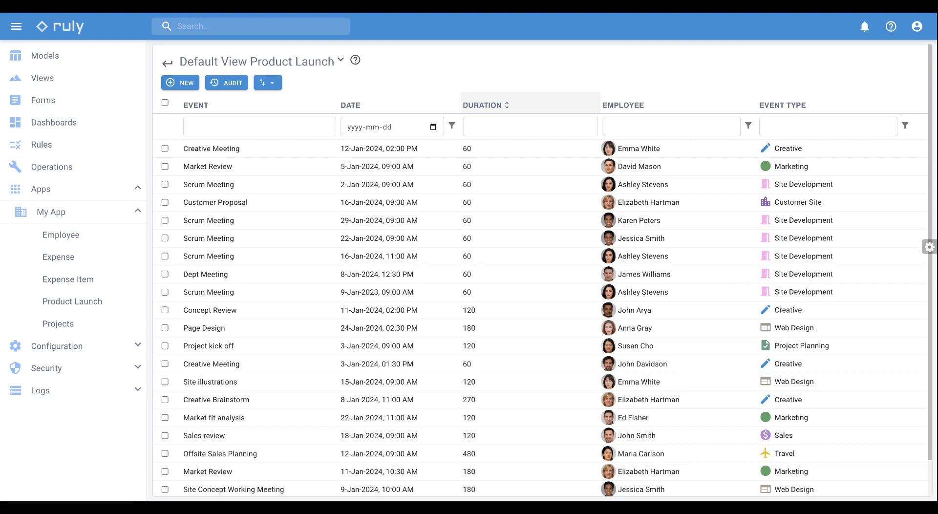
# Add a Calendar view to the Product Launch view in edit mode, using Date as its start date field
pyautogui.click(930, 247)
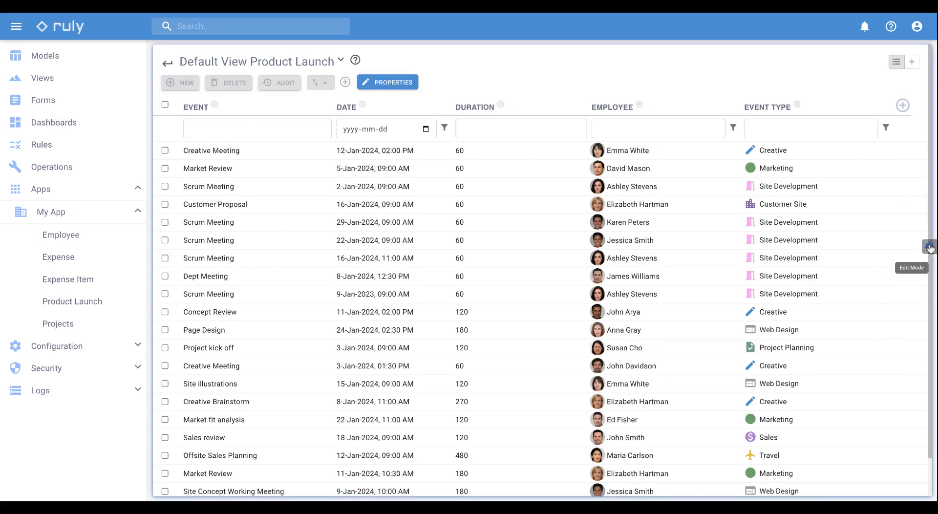
pyautogui.click(912, 64)
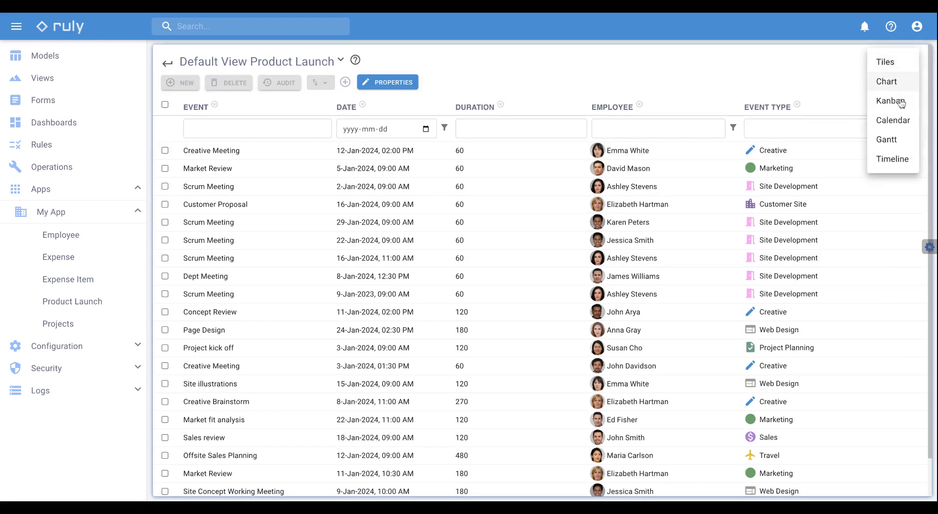
pyautogui.click(899, 124)
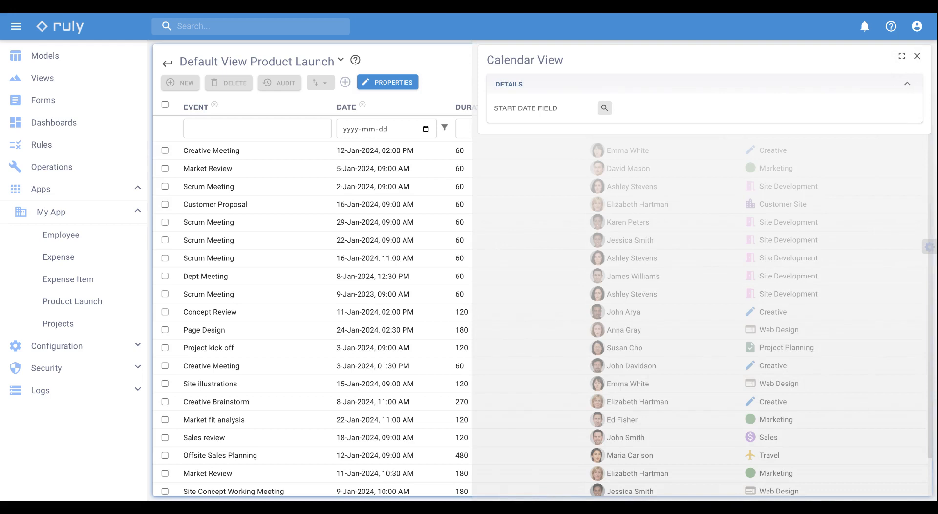
pyautogui.click(606, 108)
pyautogui.click(567, 140)
pyautogui.click(552, 84)
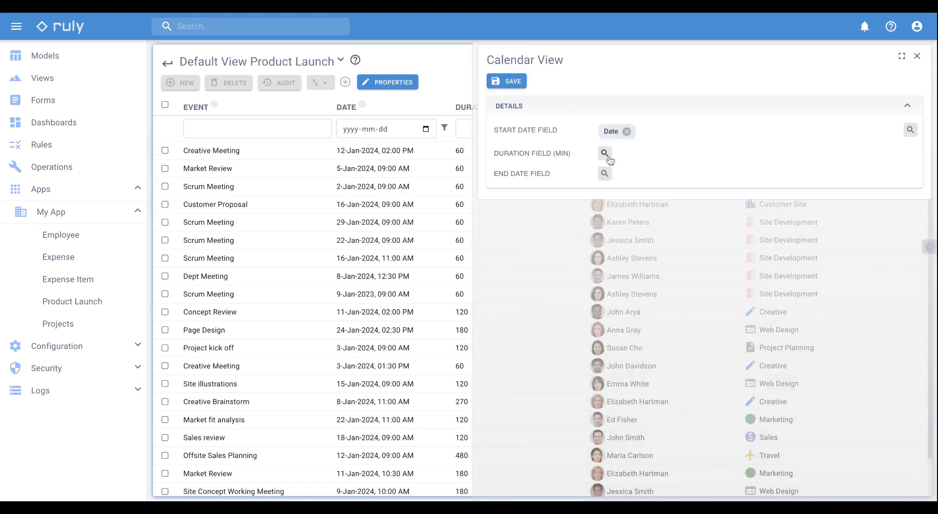
# Set Duration as the calendar's duration field, save the Calendar view and leave edit mode
pyautogui.click(606, 153)
pyautogui.click(566, 140)
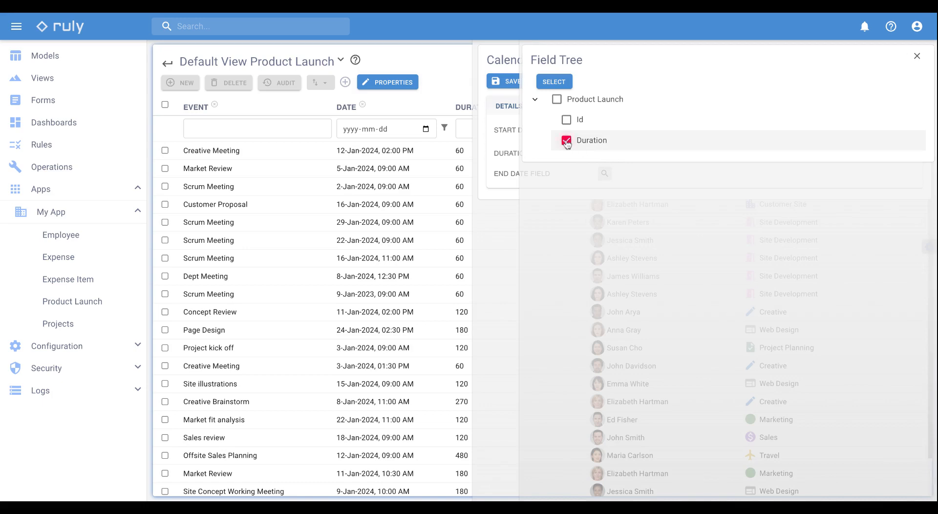
pyautogui.click(556, 83)
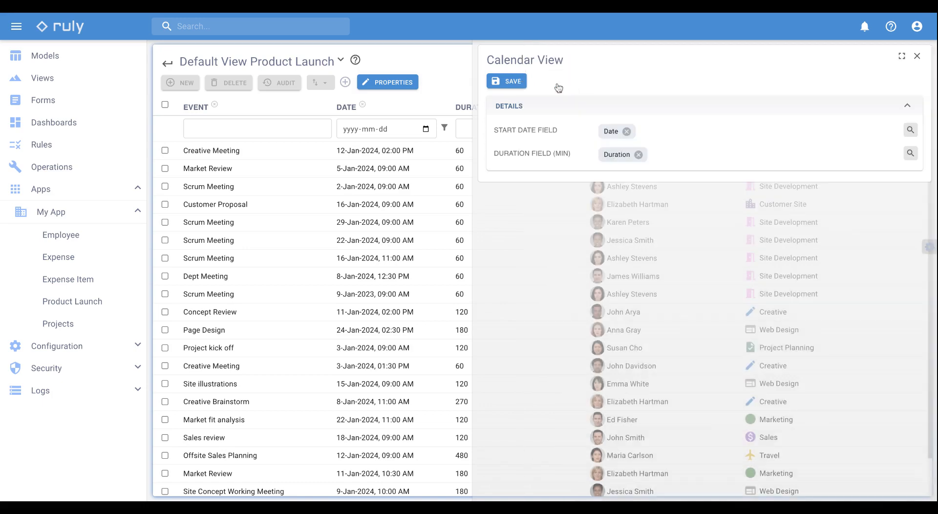
pyautogui.click(513, 82)
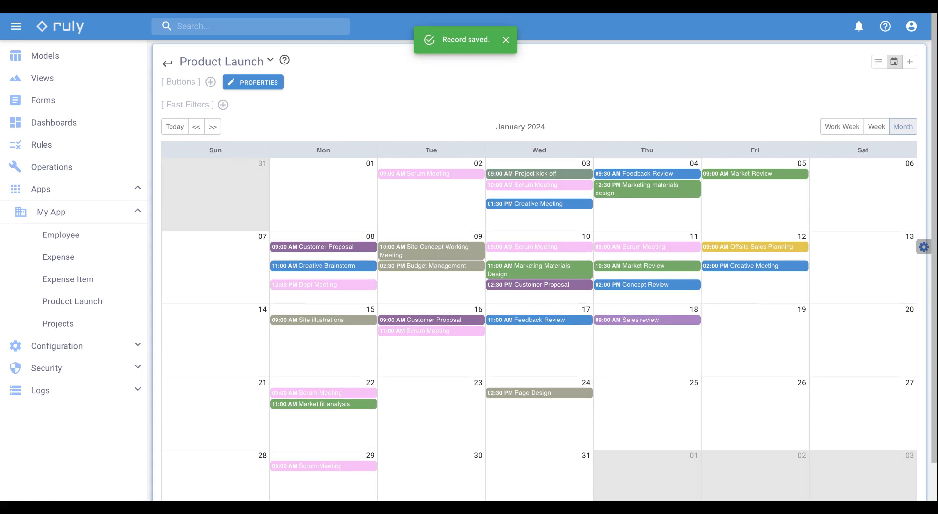
pyautogui.click(924, 248)
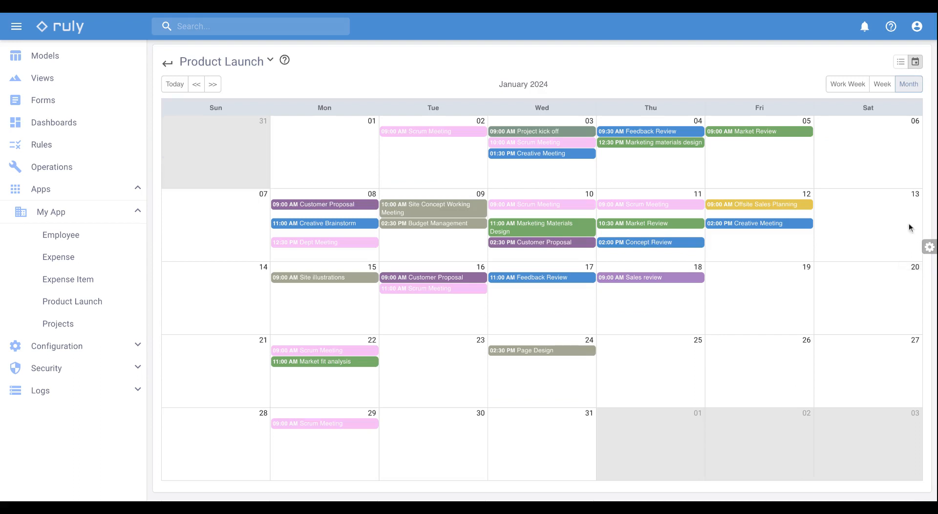
# Display the Product Launch calendar by work week, by full week and by month
pyautogui.click(853, 91)
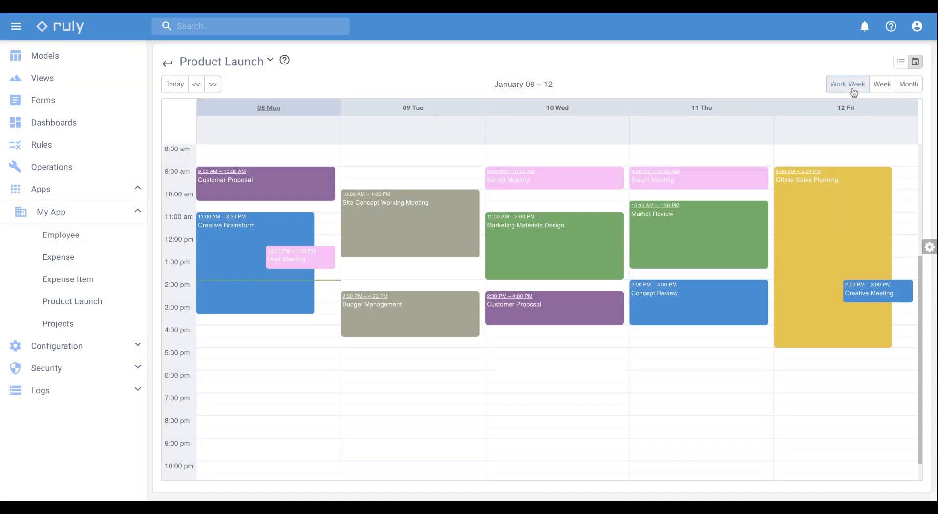
pyautogui.click(882, 88)
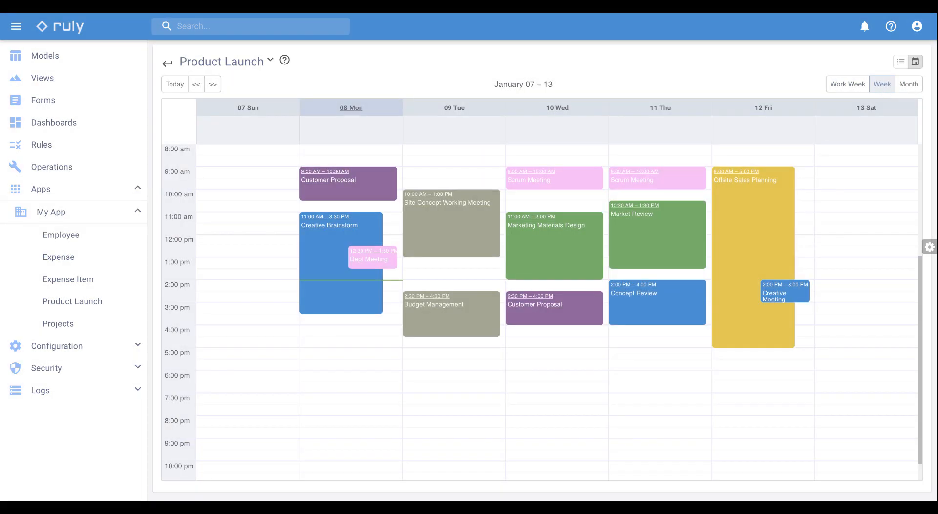
pyautogui.click(904, 88)
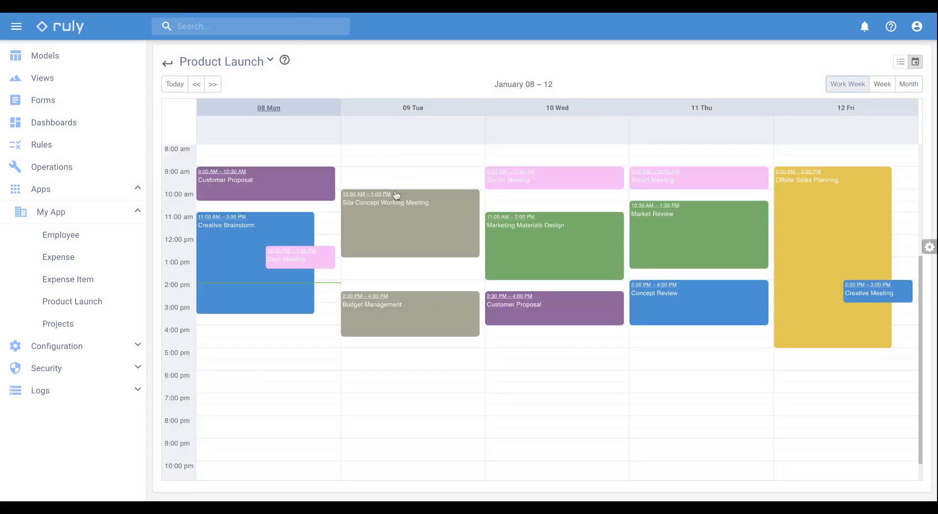
# View the Site Concept Working Meeting's record and the list of events for Monday 8 January, closing each one
pyautogui.click(398, 211)
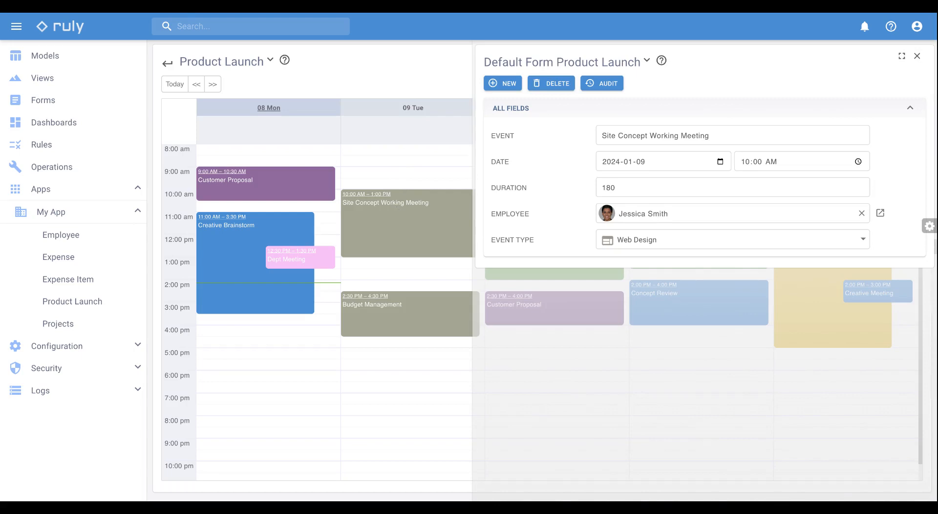
pyautogui.click(411, 60)
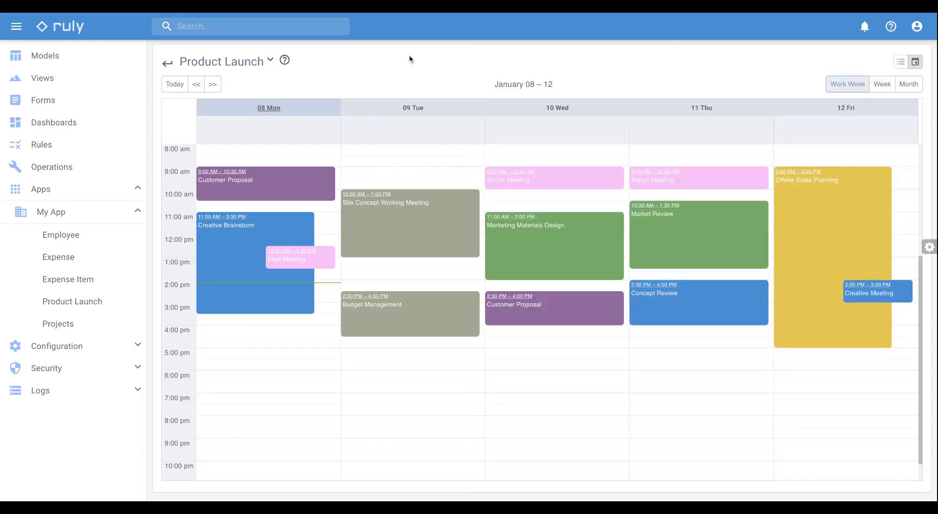
pyautogui.click(273, 110)
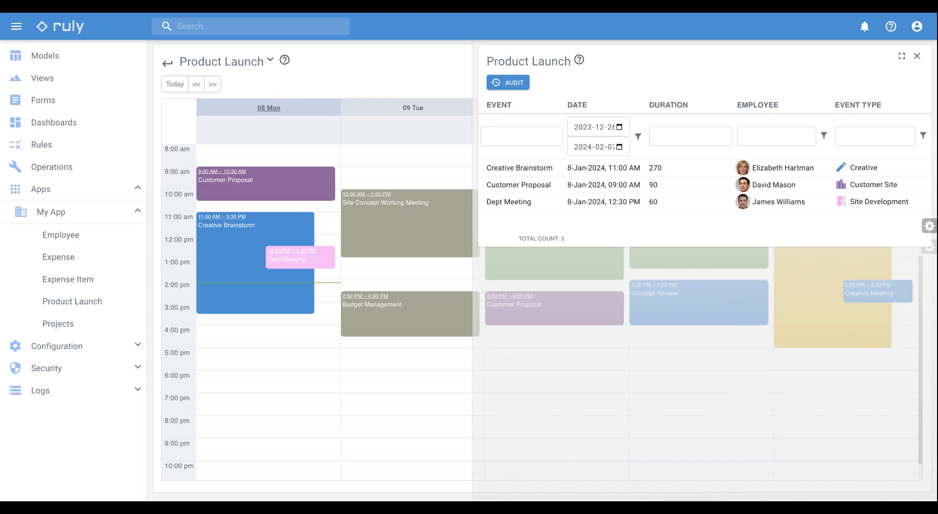
pyautogui.click(358, 74)
# Reschedule Site Concept Working Meeting to 10:30 AM on Tuesday 9 January and Budget Management to 3:00 PM on Wednesday 10 January
pyautogui.moveTo(401, 205)
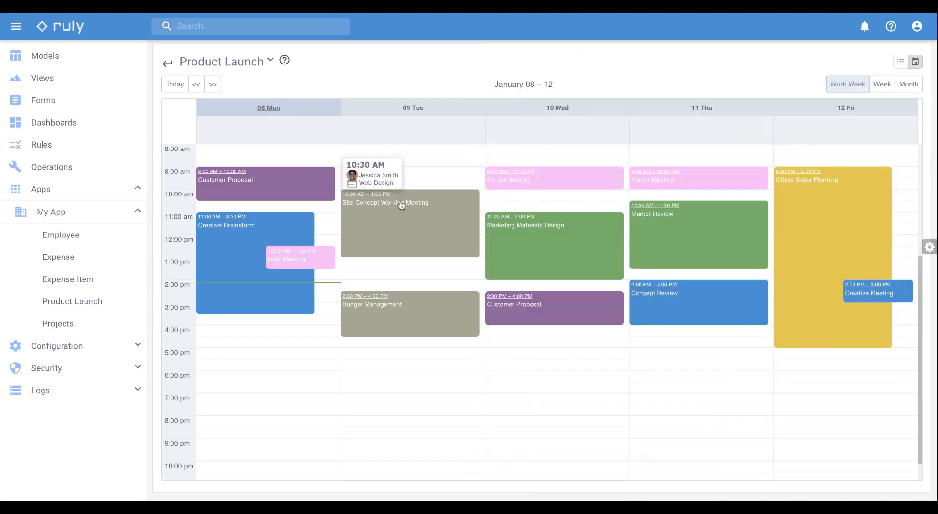
pyautogui.moveTo(401, 205); pyautogui.dragTo(403, 222)
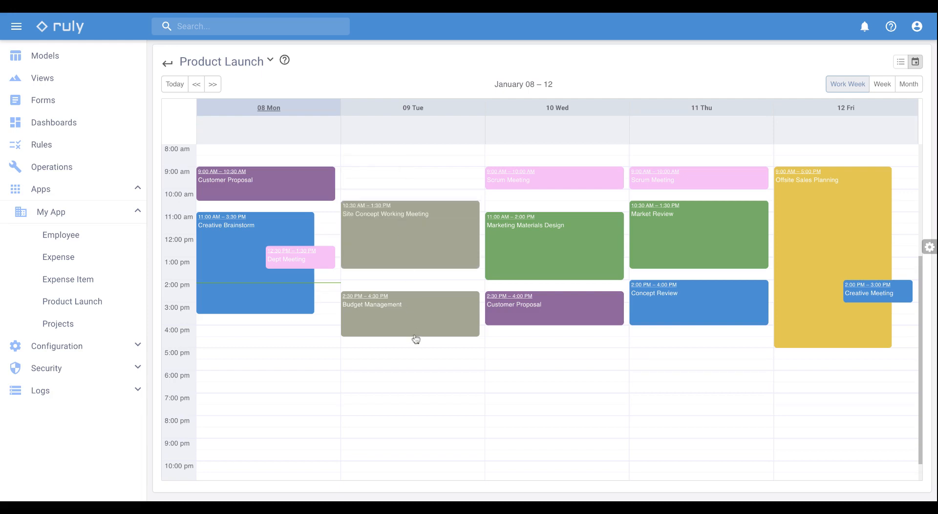
pyautogui.moveTo(418, 328); pyautogui.dragTo(515, 340)
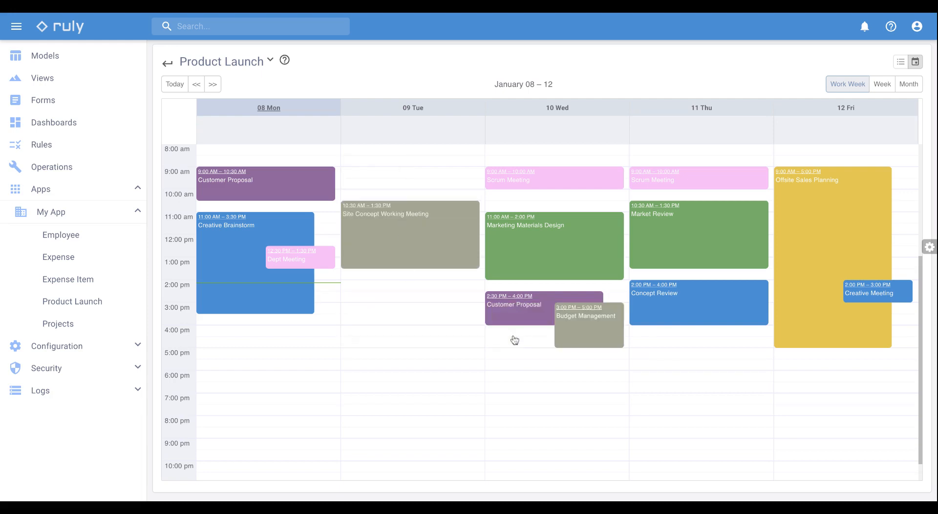
pyautogui.click(391, 295)
pyautogui.click(899, 67)
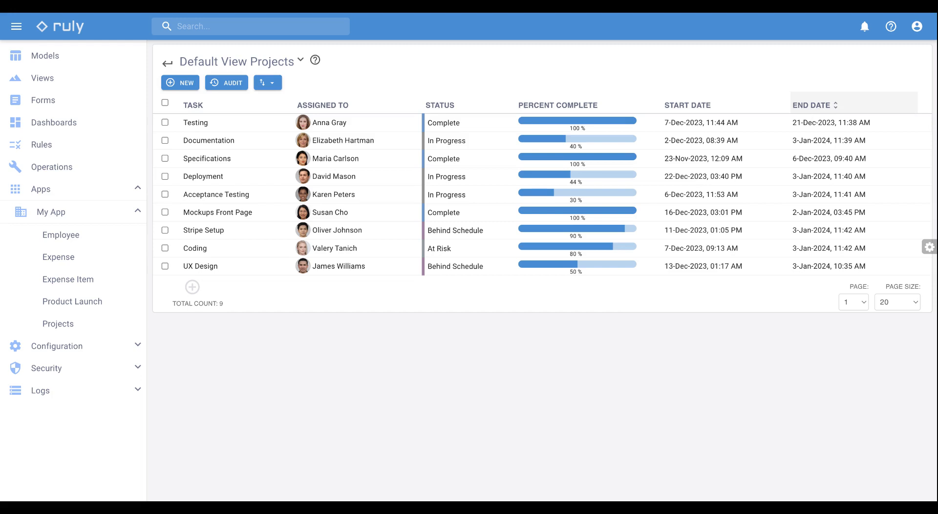
# Add a Gantt view to the Projects view in edit mode, using Start Date as its start date field
pyautogui.click(928, 247)
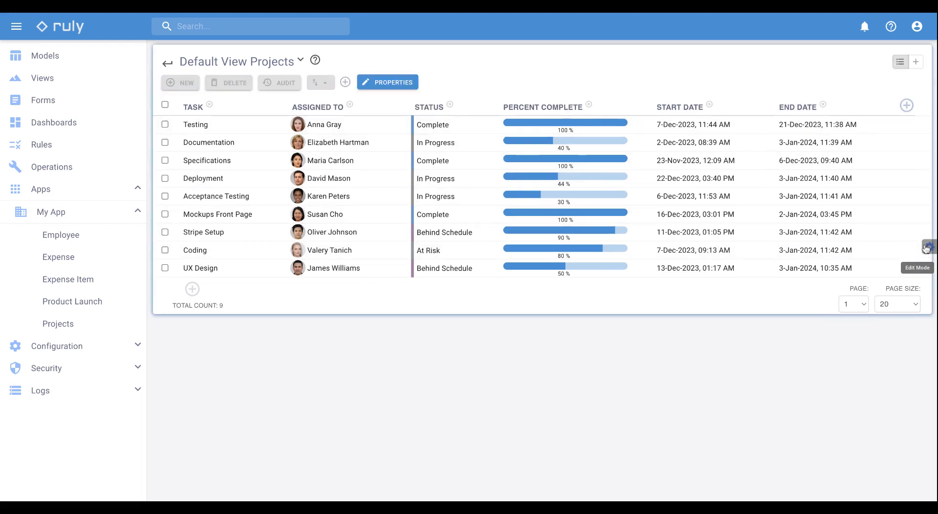
pyautogui.click(917, 67)
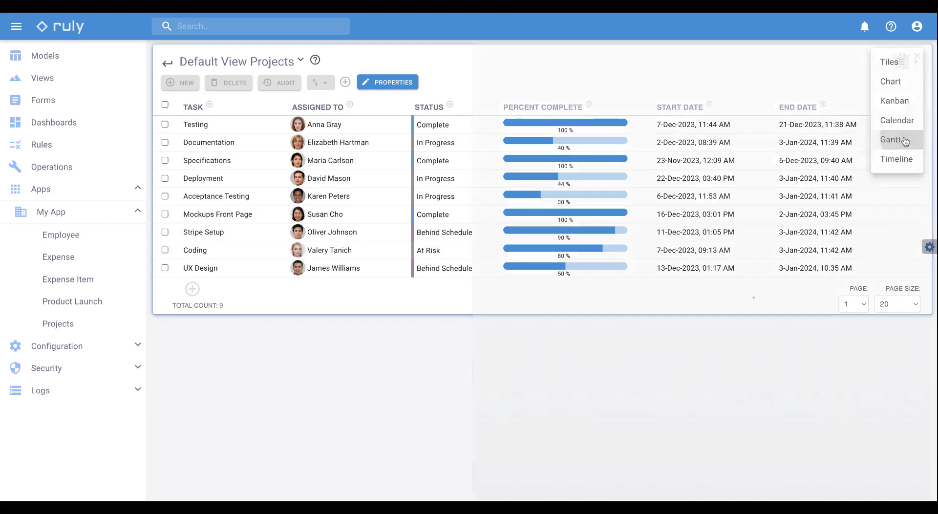
pyautogui.click(905, 142)
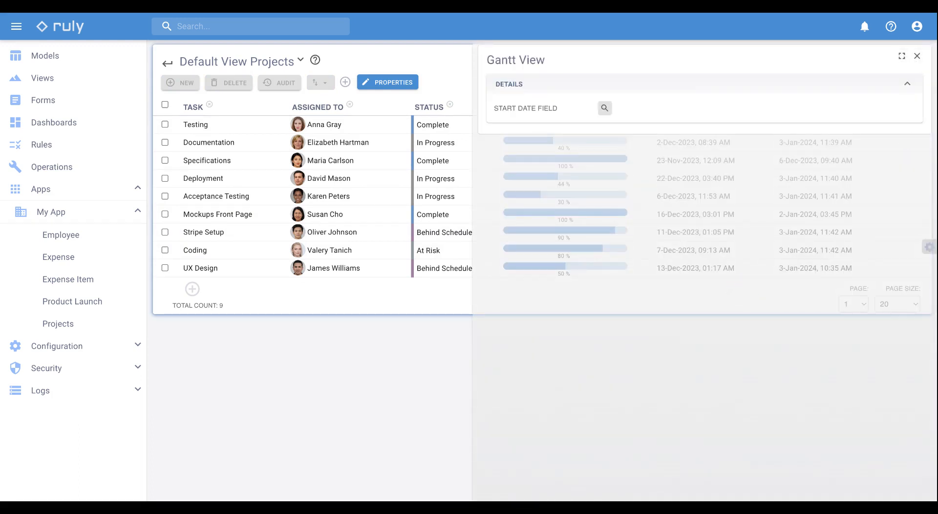
pyautogui.click(606, 108)
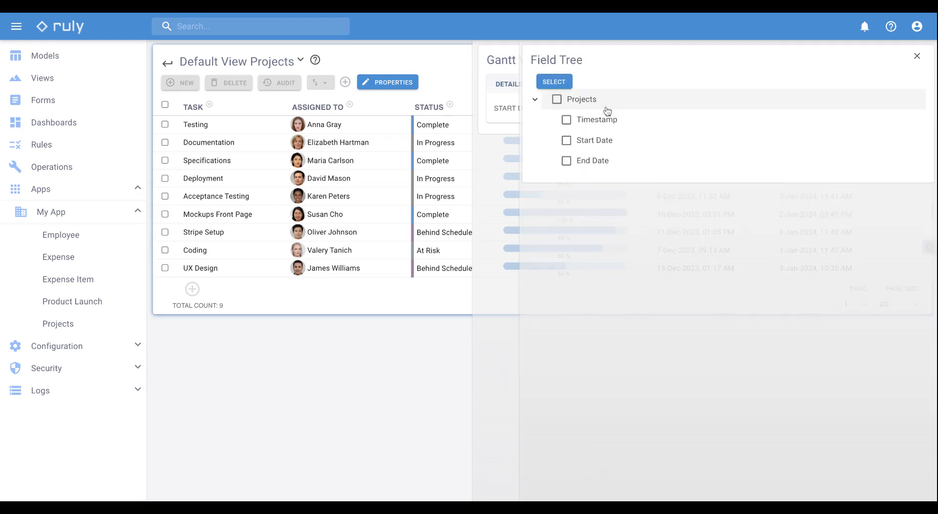
pyautogui.click(567, 141)
pyautogui.click(561, 84)
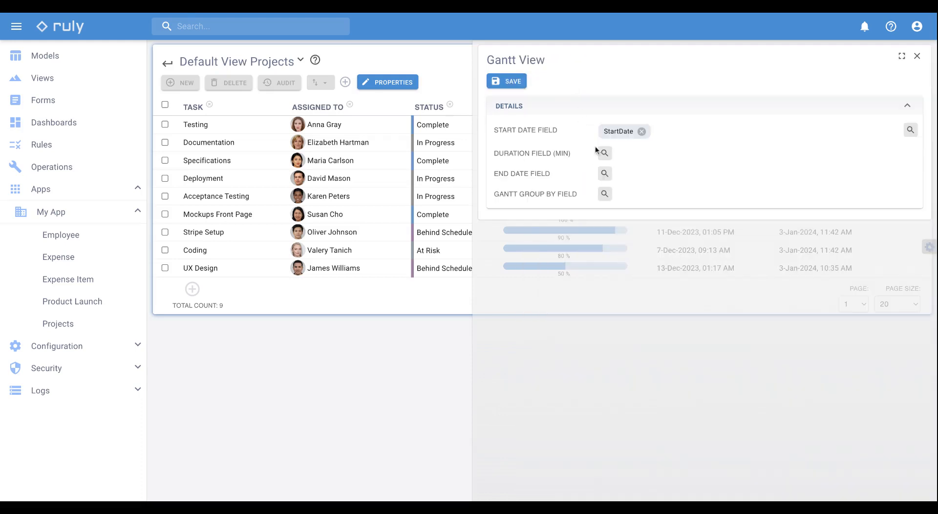
# Set End Date as the end date field and Task as the Gantt group-by field, and save the Gantt view
pyautogui.click(605, 174)
pyautogui.click(567, 158)
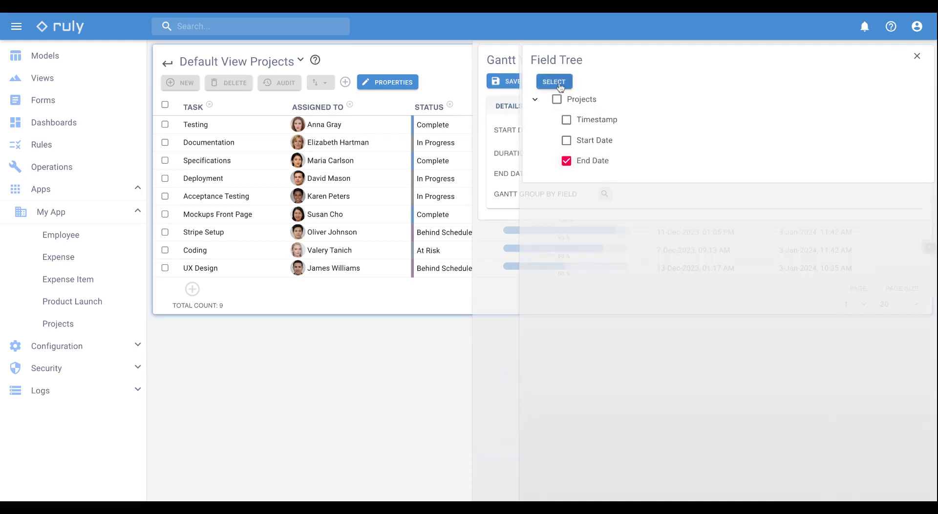
pyautogui.click(561, 85)
pyautogui.click(605, 177)
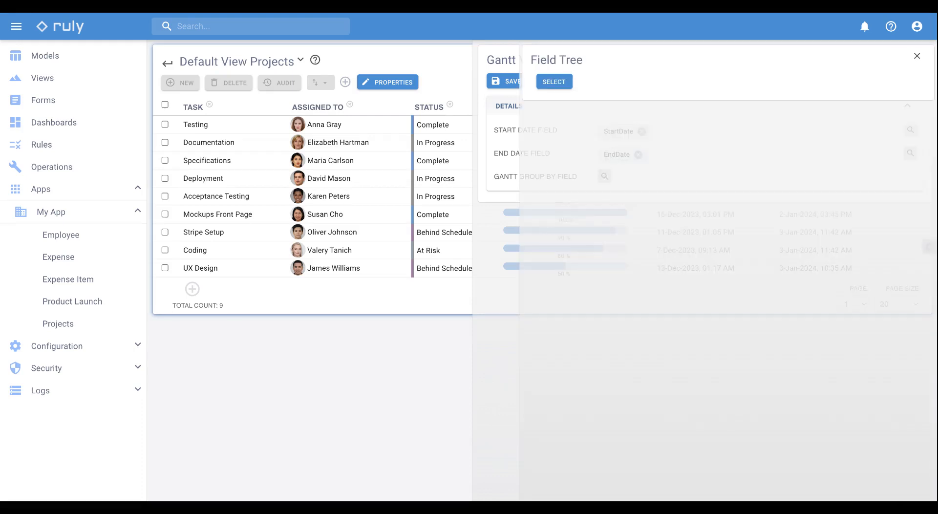
pyautogui.click(567, 120)
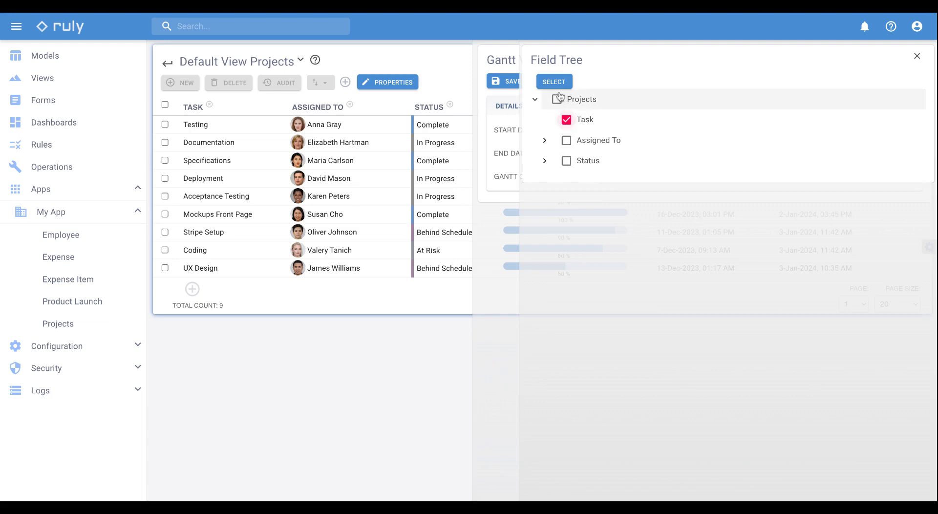
pyautogui.click(554, 82)
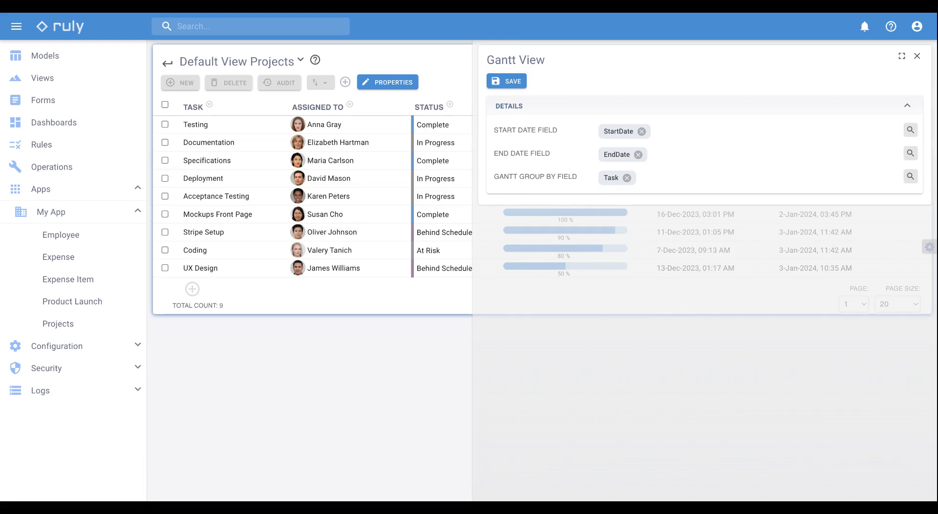
pyautogui.click(514, 81)
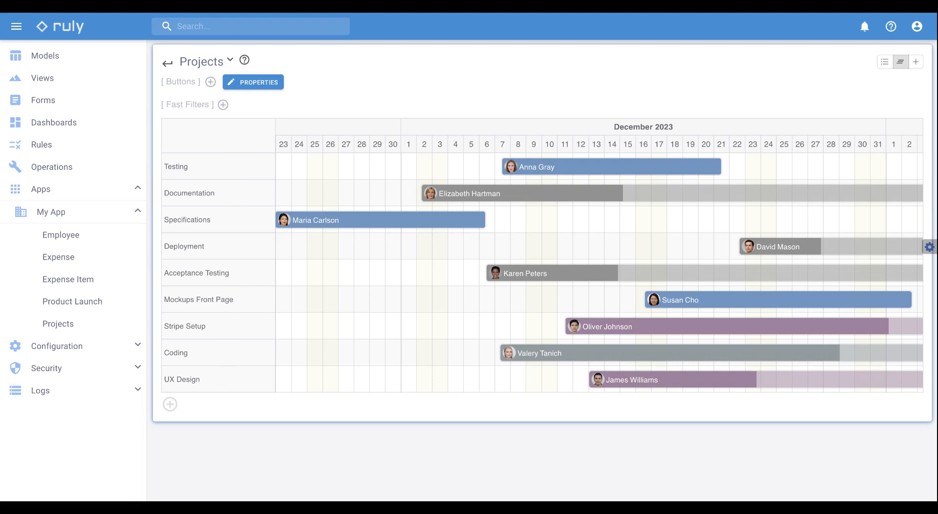
# Move the Coding task's bar to the Stripe Setup row, starting about 4 December 2023, and open its record
pyautogui.click(526, 358)
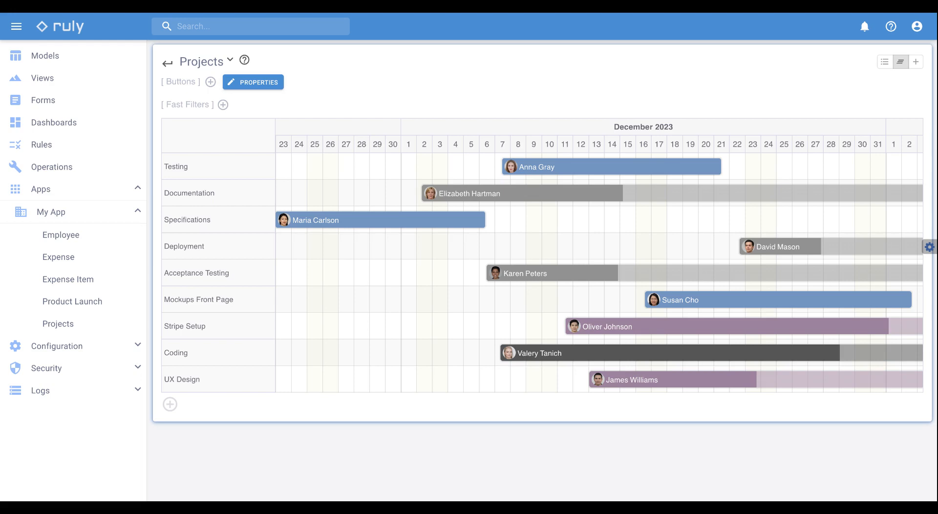
pyautogui.moveTo(536, 356); pyautogui.dragTo(491, 337)
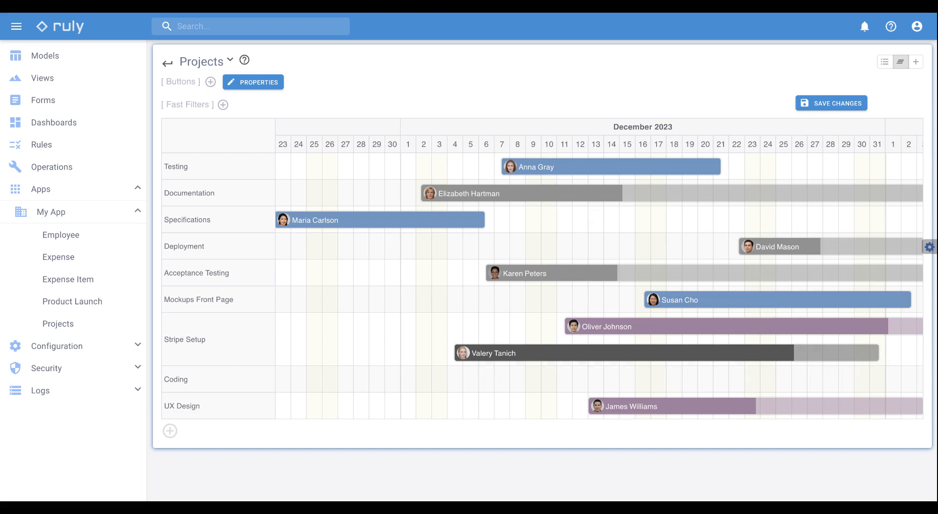
pyautogui.click(494, 355)
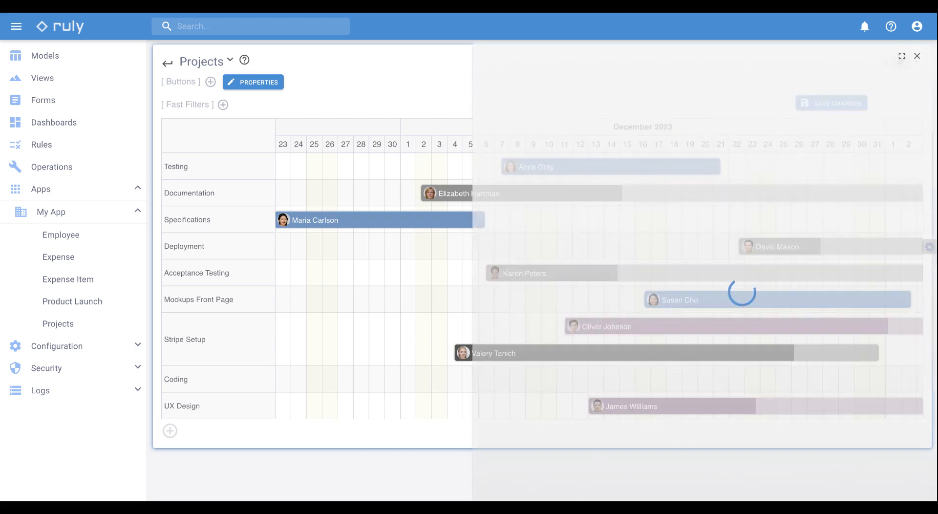